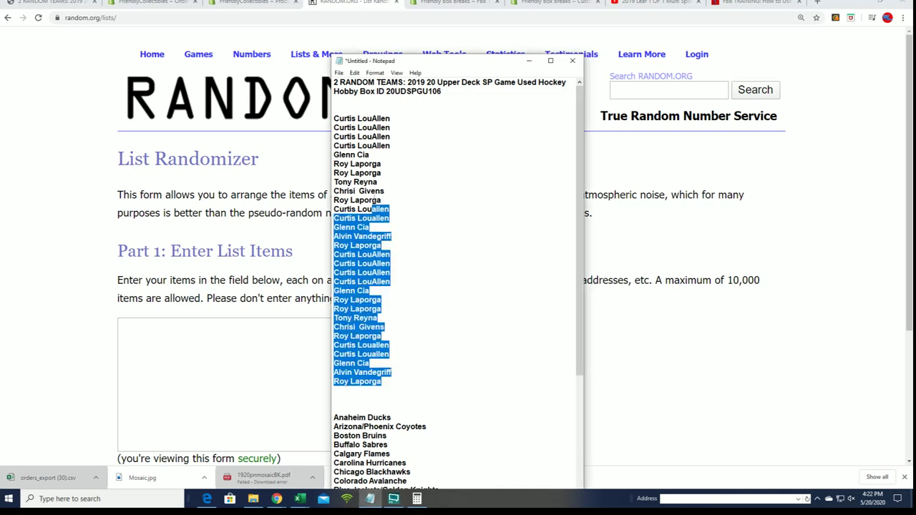
Copy the 30 owner names from Notepad and paste them into the List Randomizer box.
right_click(350, 124)
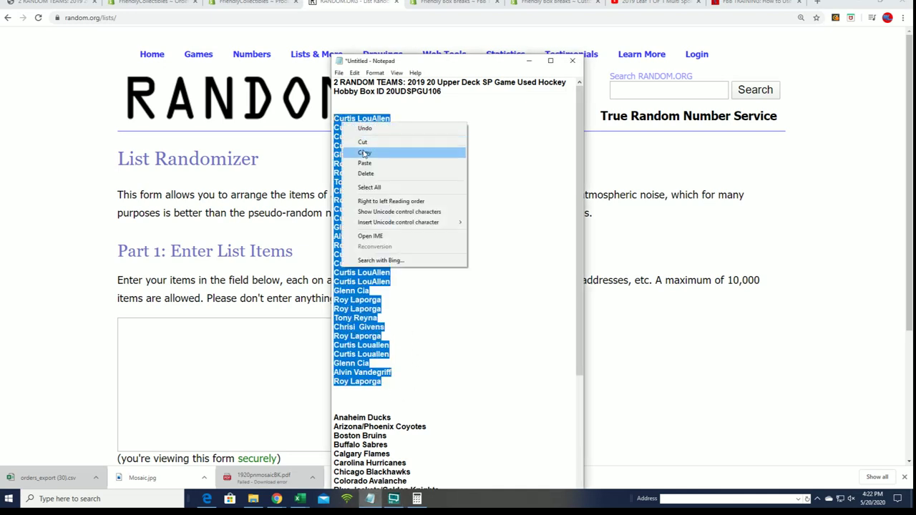
click(361, 153)
click(158, 348)
right_click(142, 326)
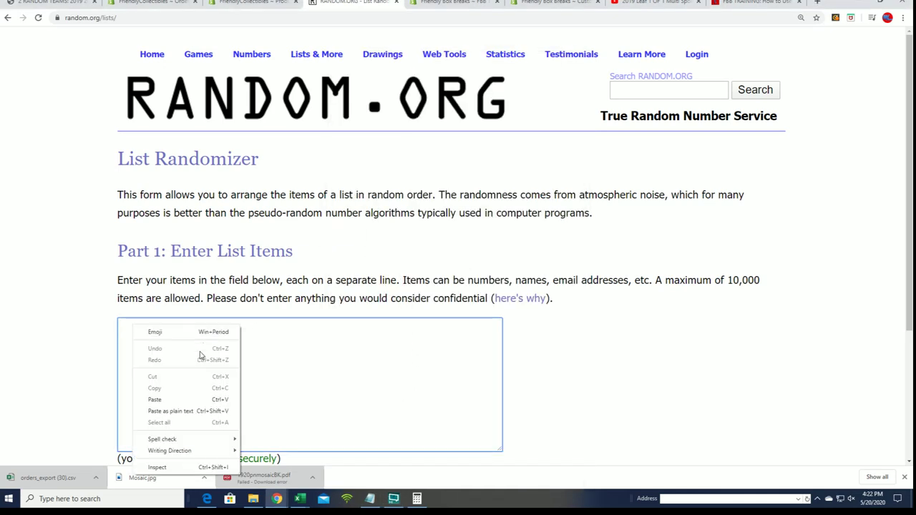
click(160, 399)
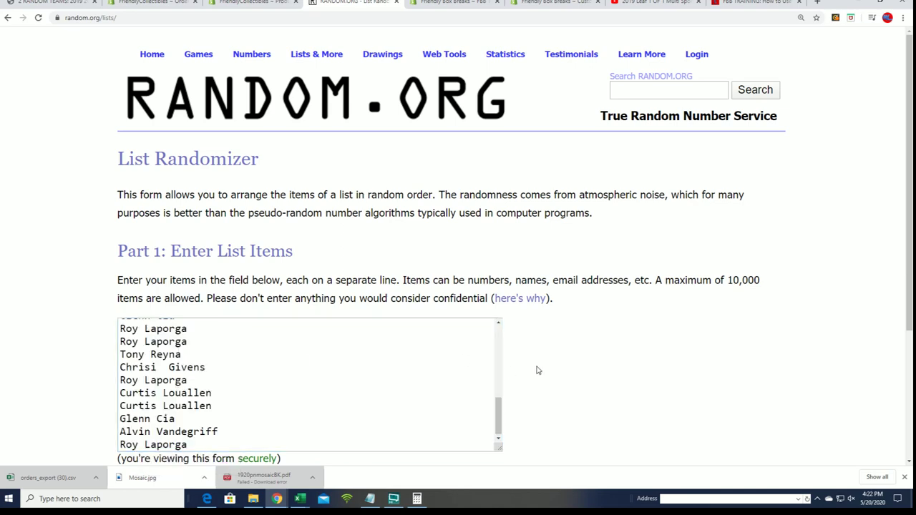
Randomize the owner names, then reshuffle them five more times.
scroll(540, 326, down, 3)
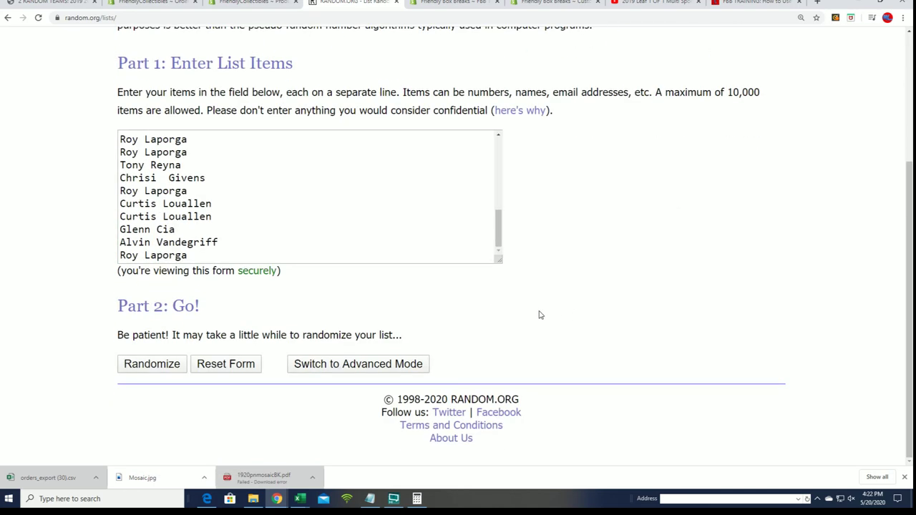
click(146, 365)
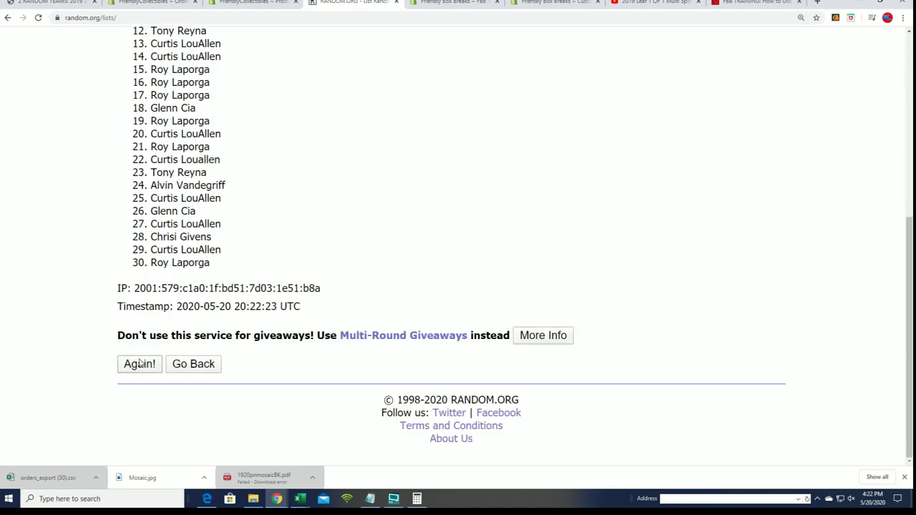
click(143, 365)
click(144, 387)
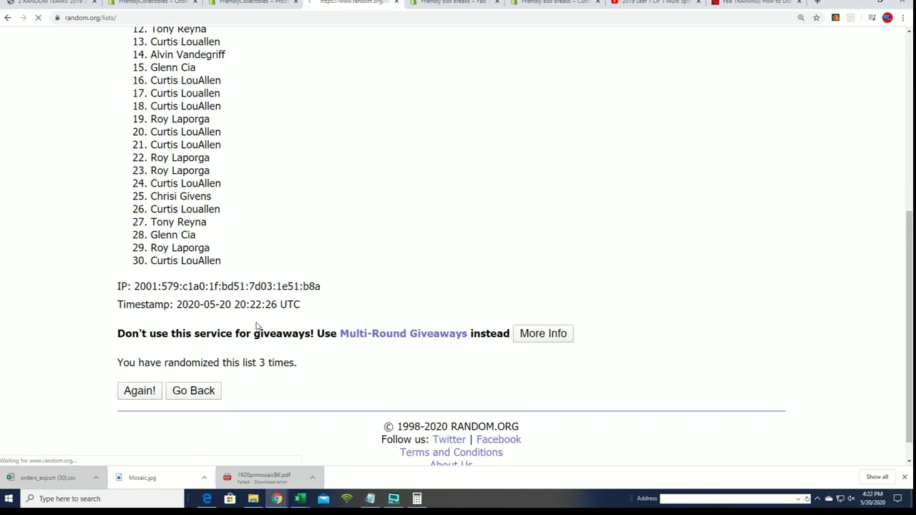
click(140, 364)
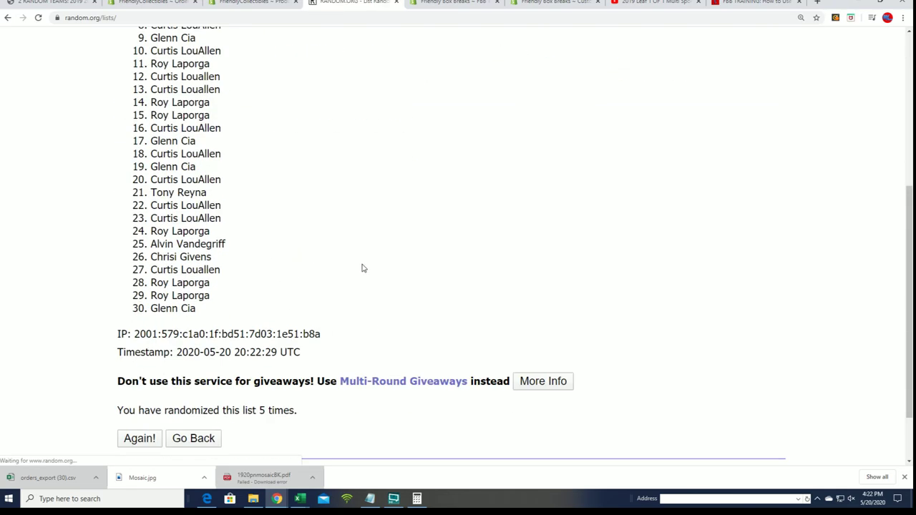
click(138, 437)
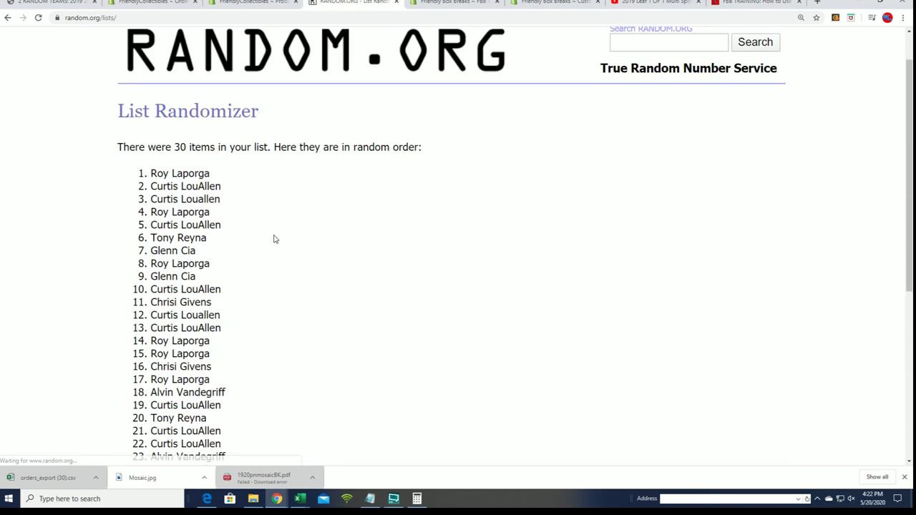
scroll(274, 238, down, 4)
click(138, 391)
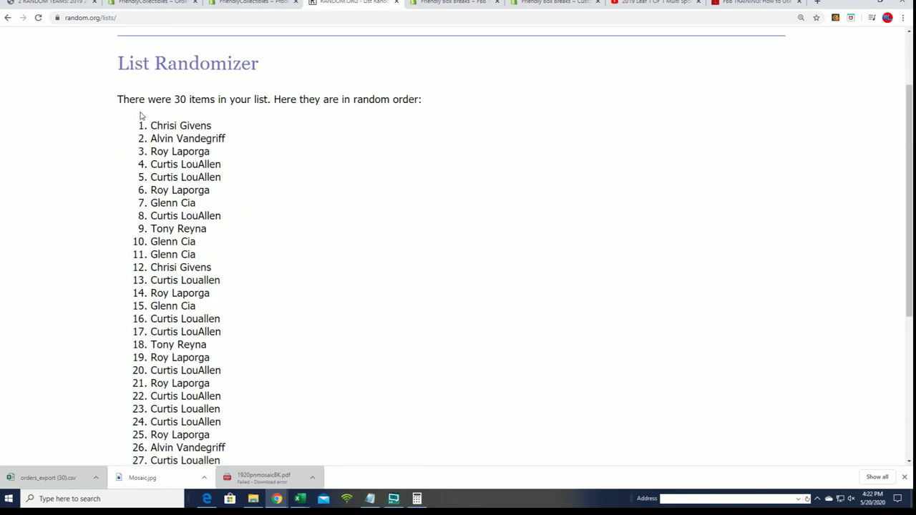
Select and copy the final shuffled list of 30 owner names.
drag(151, 122, 253, 358)
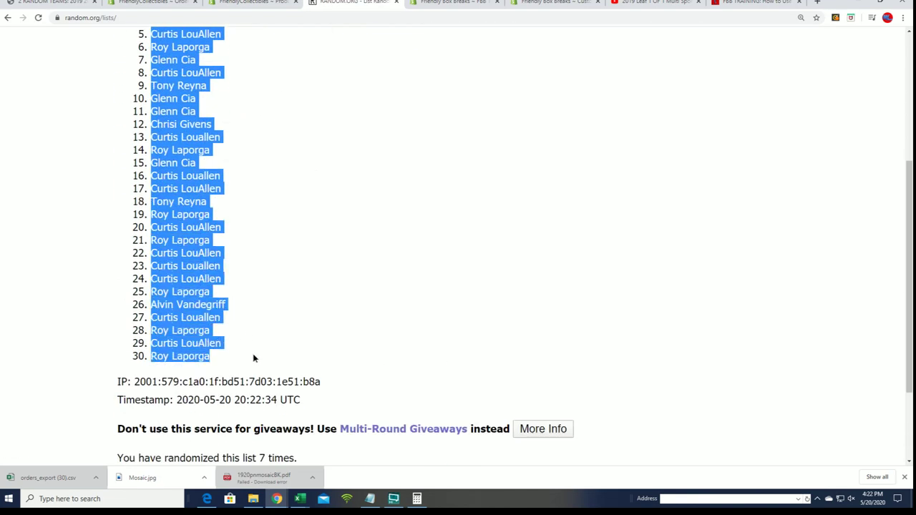
right_click(176, 269)
click(193, 277)
Paste the shuffled names into A2:A31 as Unicode Text and narrow column A.
key(alt+Tab)
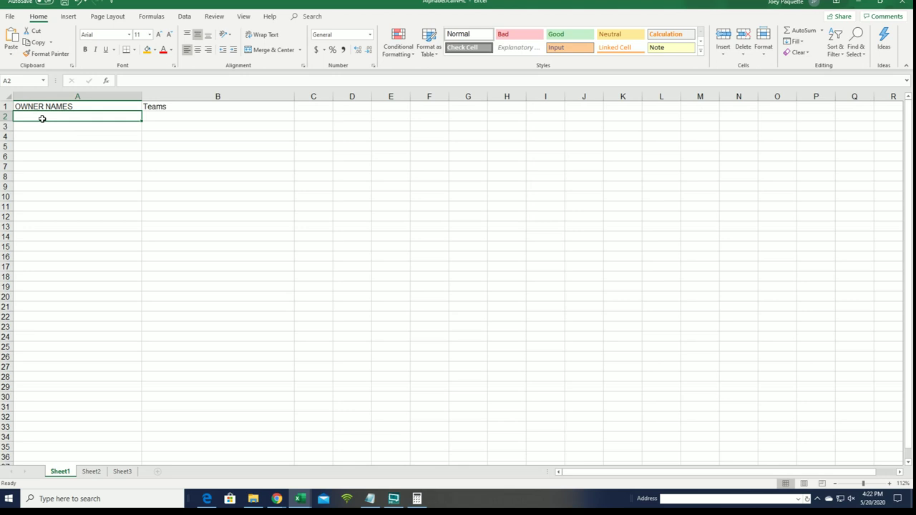
right_click(40, 116)
click(73, 170)
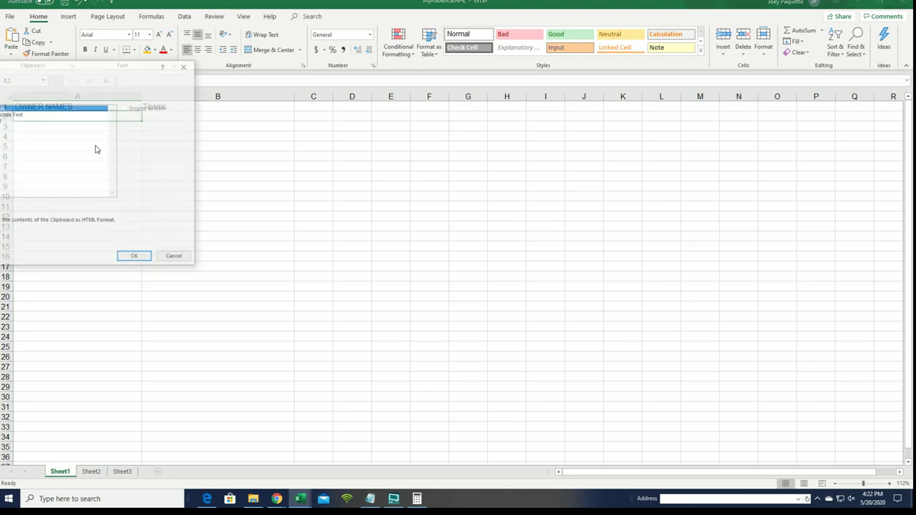
click(15, 114)
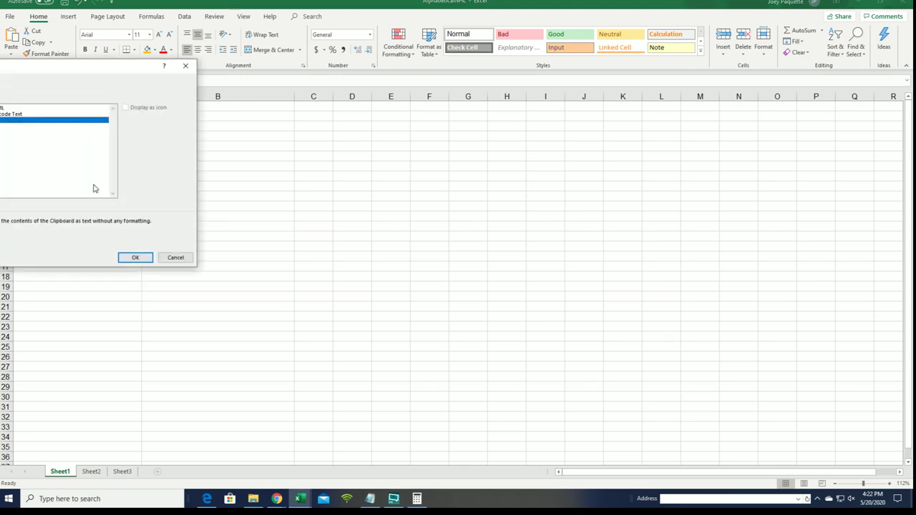
click(134, 257)
click(164, 116)
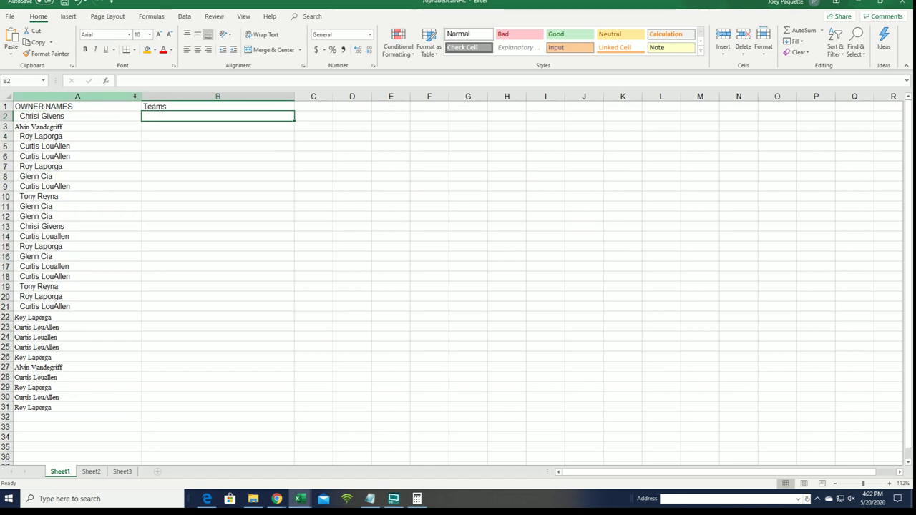
drag(141, 96, 80, 118)
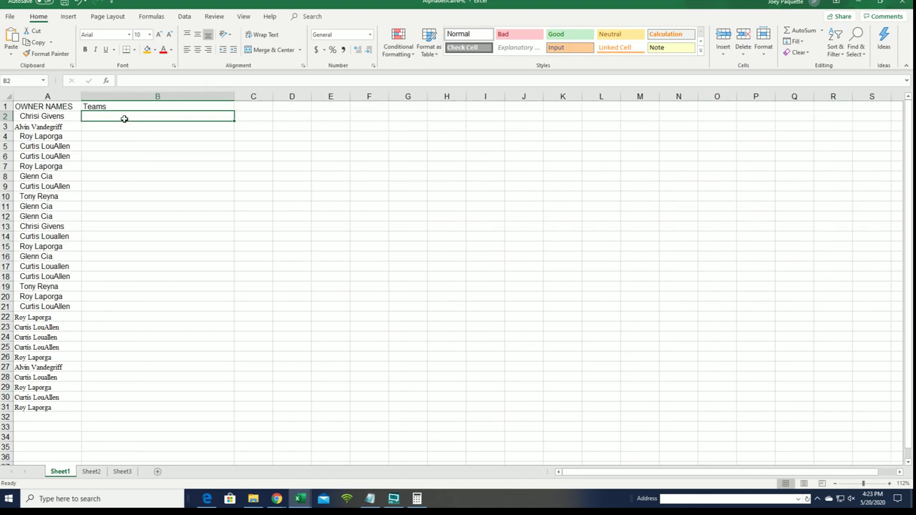
Load a fresh List Randomizer form and paste in the 30 NHL teams from Notepad.
click(856, 3)
scroll(226, 172, up, 4)
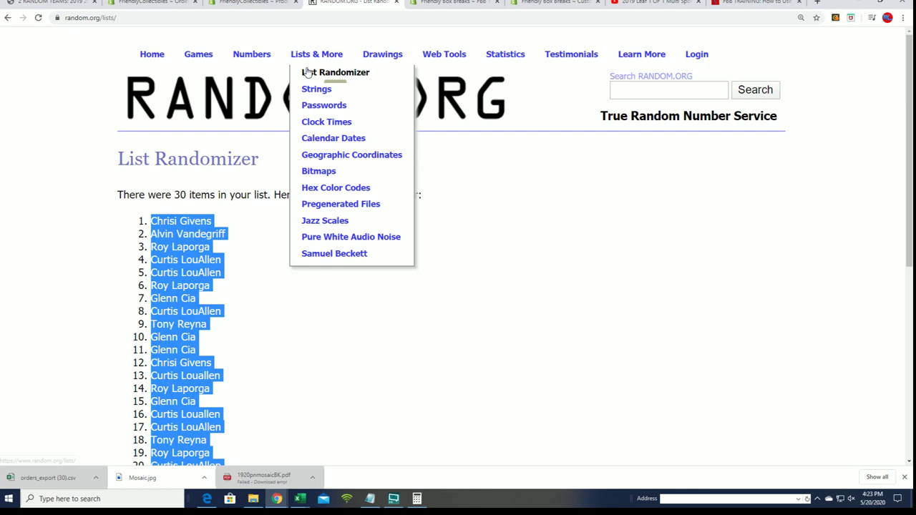
click(307, 75)
click(370, 498)
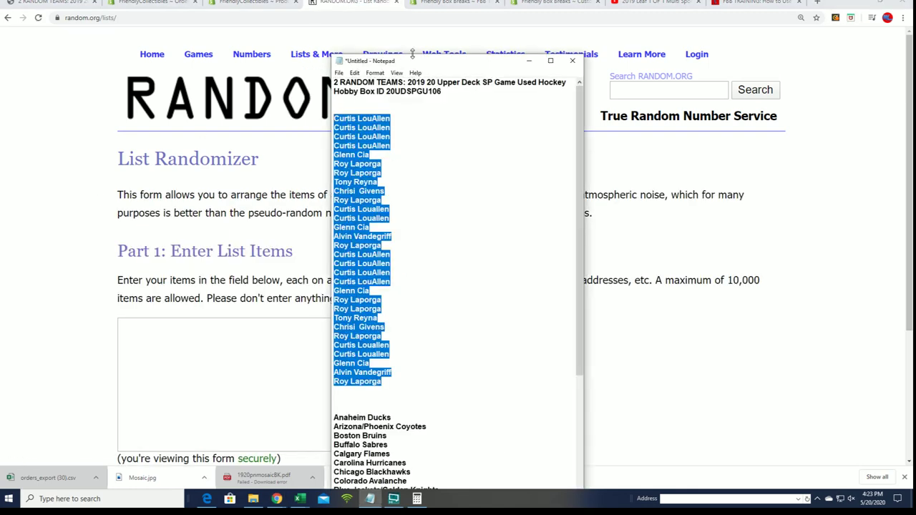
double_click(412, 56)
scroll(503, 425, down, 7)
drag(390, 457, 338, 194)
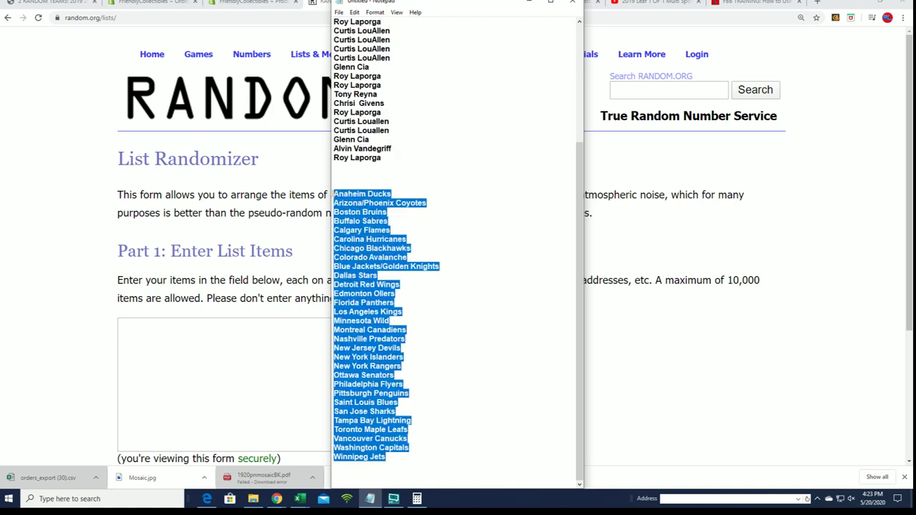
right_click(348, 199)
click(367, 233)
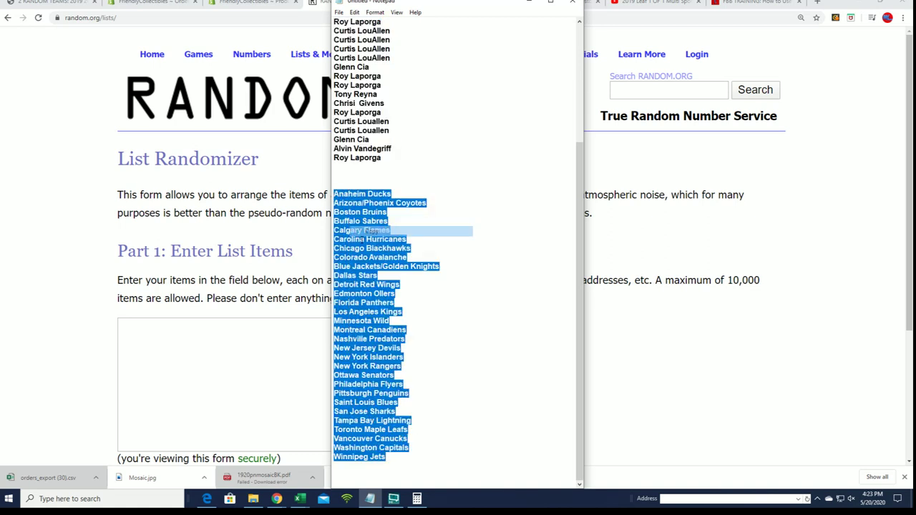
right_click(188, 328)
click(219, 399)
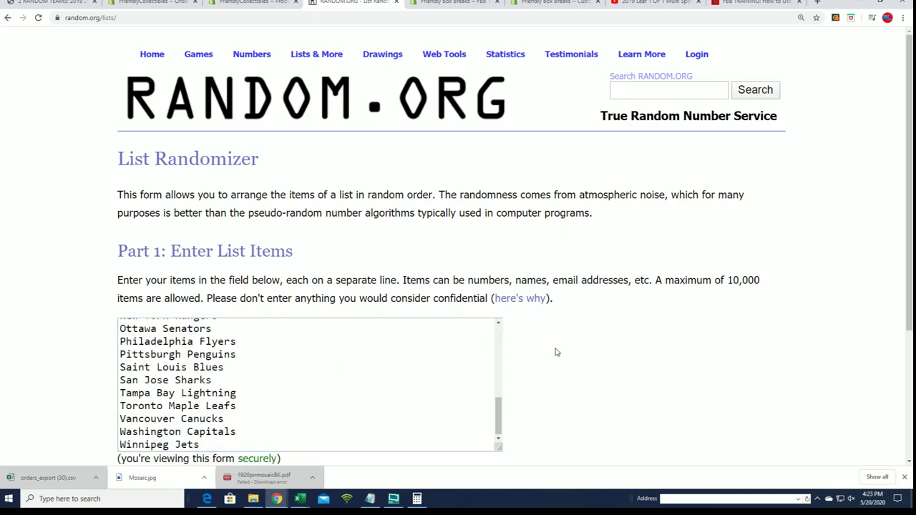
scroll(550, 350, down, 3)
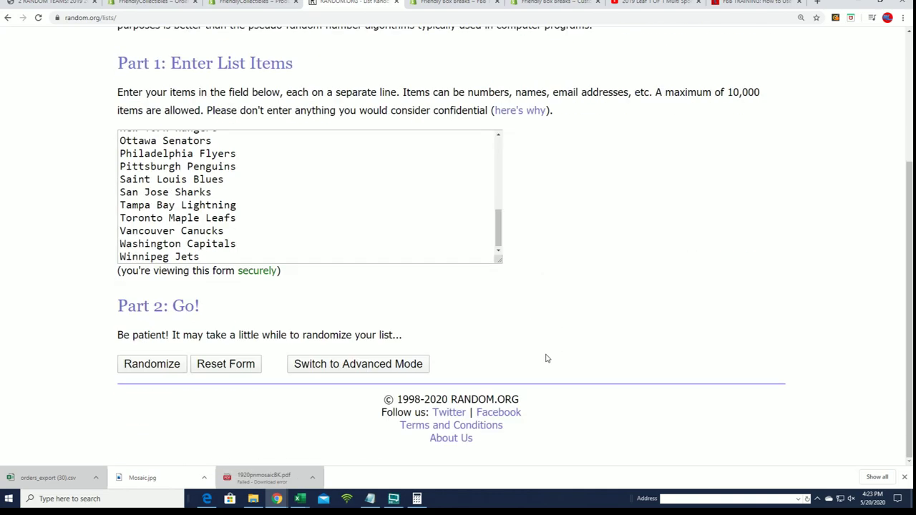
Randomize the team list and reshuffle it six more times.
click(155, 363)
scroll(122, 389, down, 3)
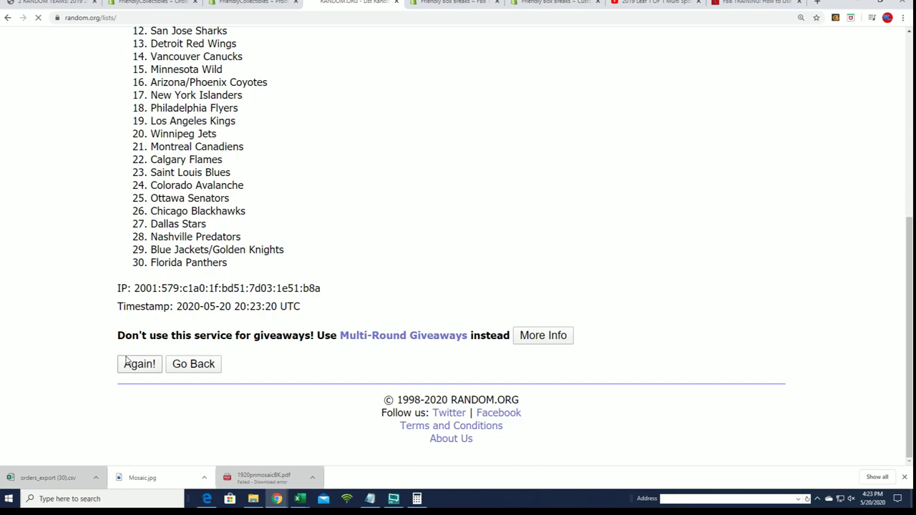
click(129, 363)
scroll(188, 336, down, 5)
click(135, 366)
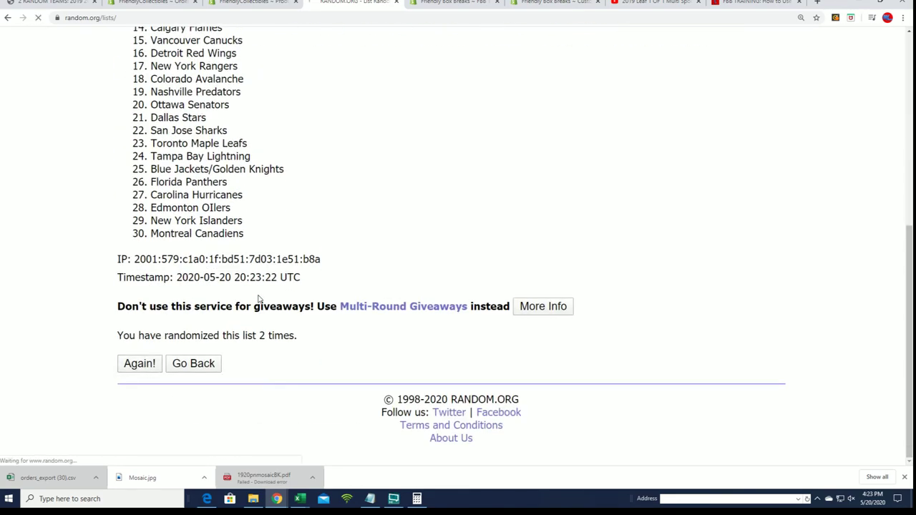
scroll(226, 349, down, 4)
scroll(226, 348, down, 1)
click(129, 365)
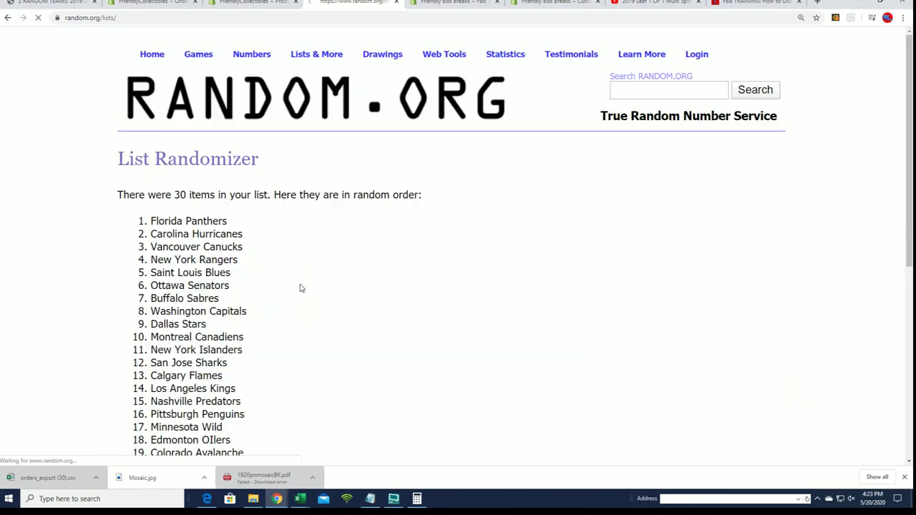
scroll(228, 328, down, 4)
click(148, 389)
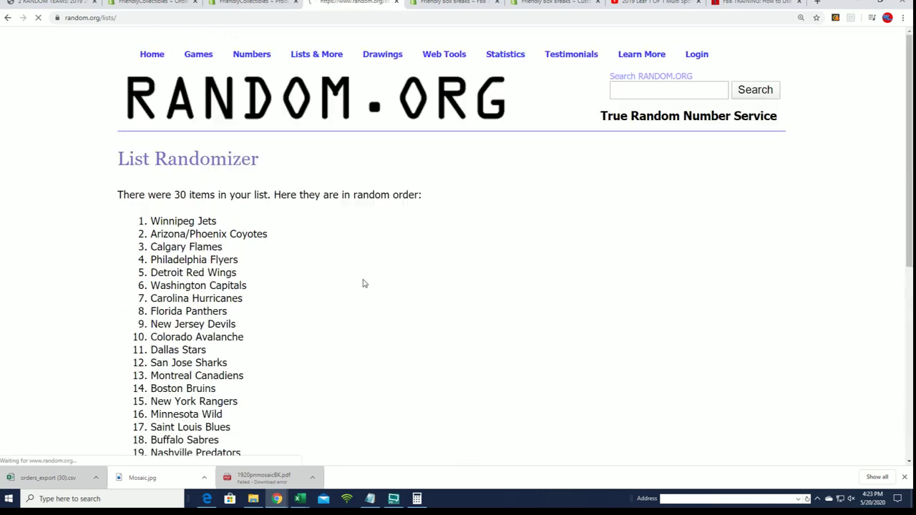
scroll(217, 335, down, 4)
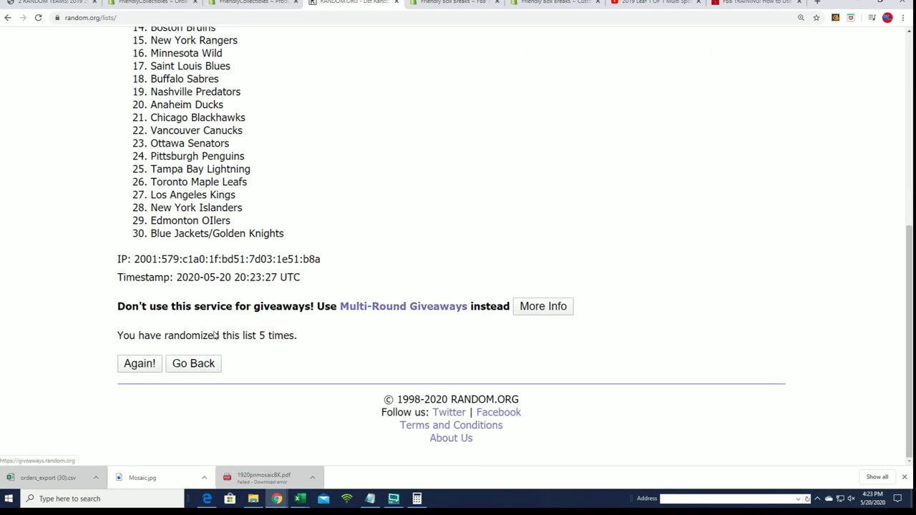
click(140, 365)
scroll(202, 331, down, 3)
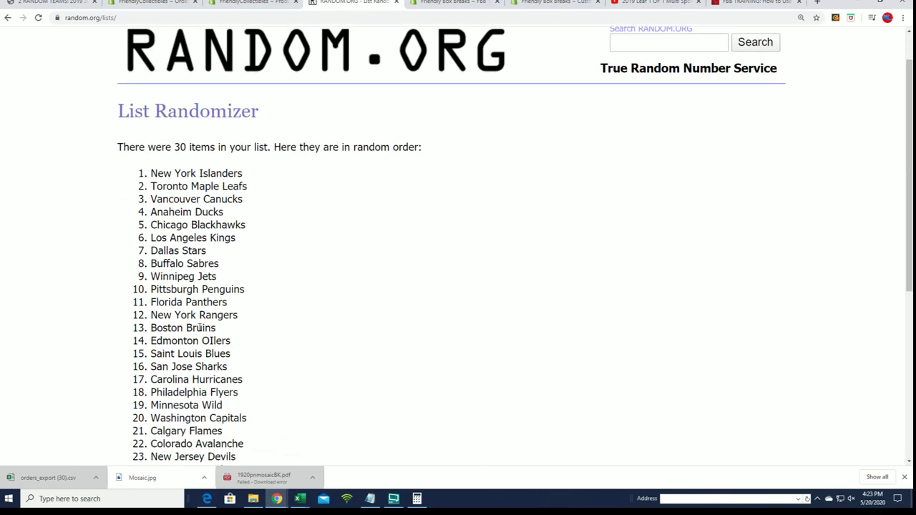
scroll(215, 344, down, 2)
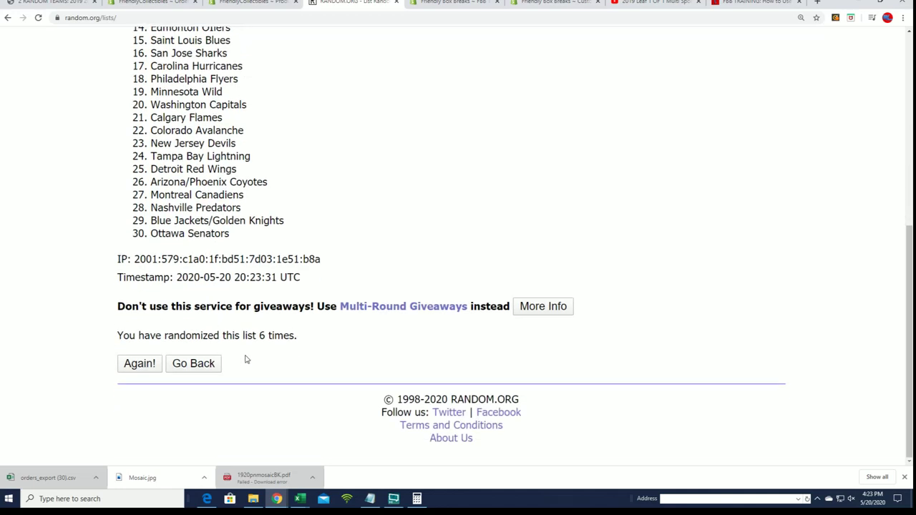
click(143, 365)
scroll(143, 122, down, 1)
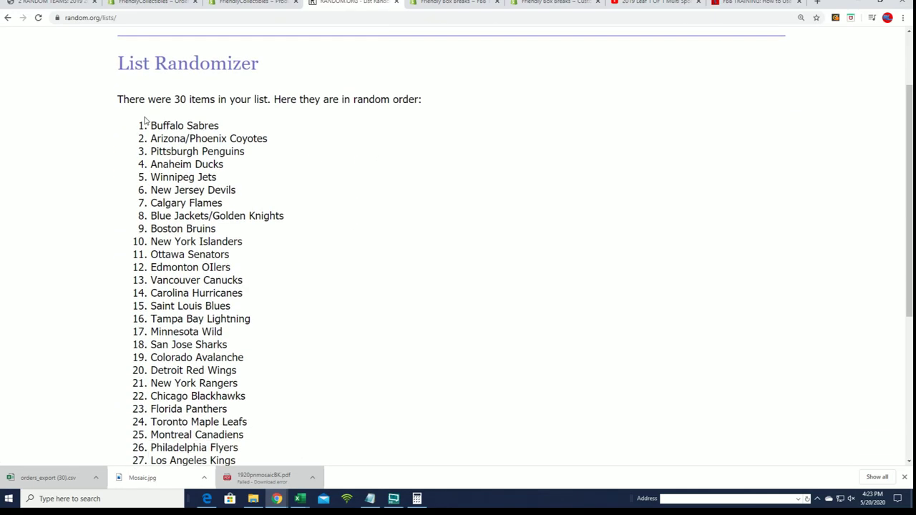
Select and copy all 30 randomized team names, then return to Excel.
drag(143, 116, 274, 338)
scroll(236, 229, down, 2)
right_click(158, 207)
click(176, 216)
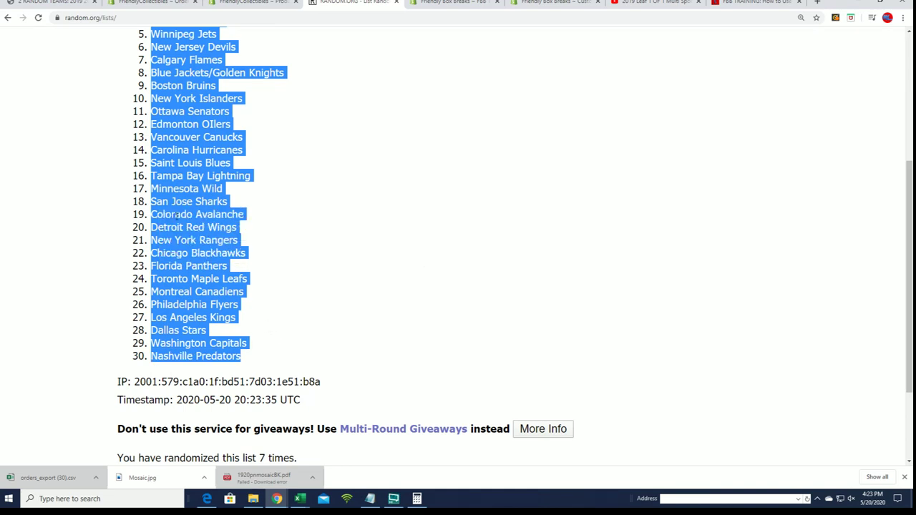
scroll(245, 236, down, 1)
scroll(245, 236, down, 2)
scroll(283, 348, up, 3)
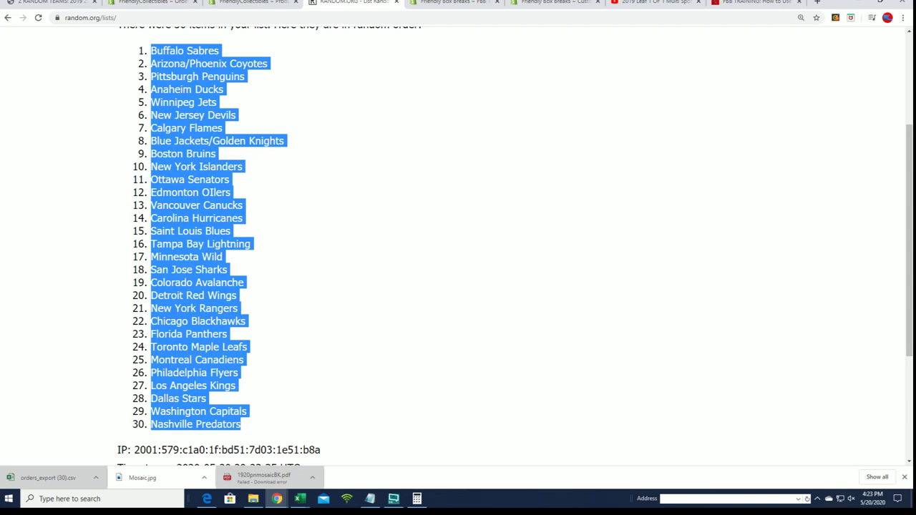
key(alt+Tab)
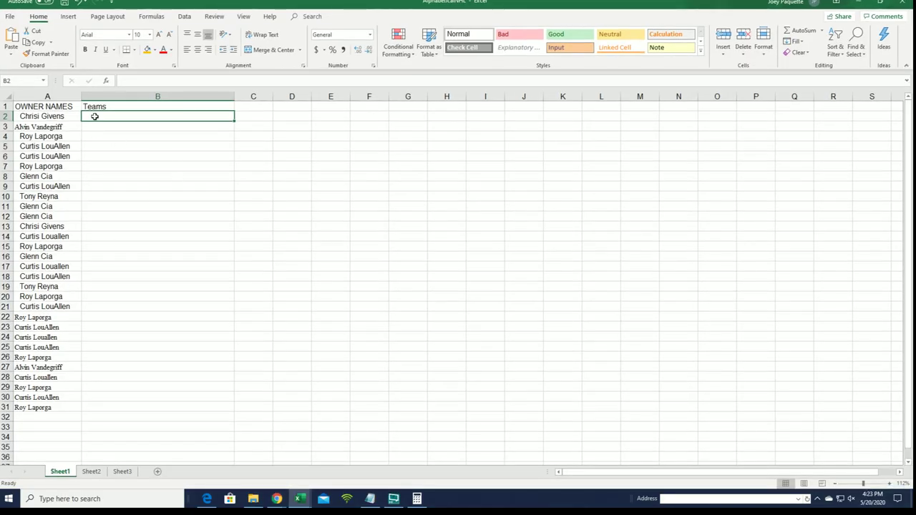
Paste the shuffled teams into B2:B31 as plain text and zoom the sheet to 130%.
right_click(94, 116)
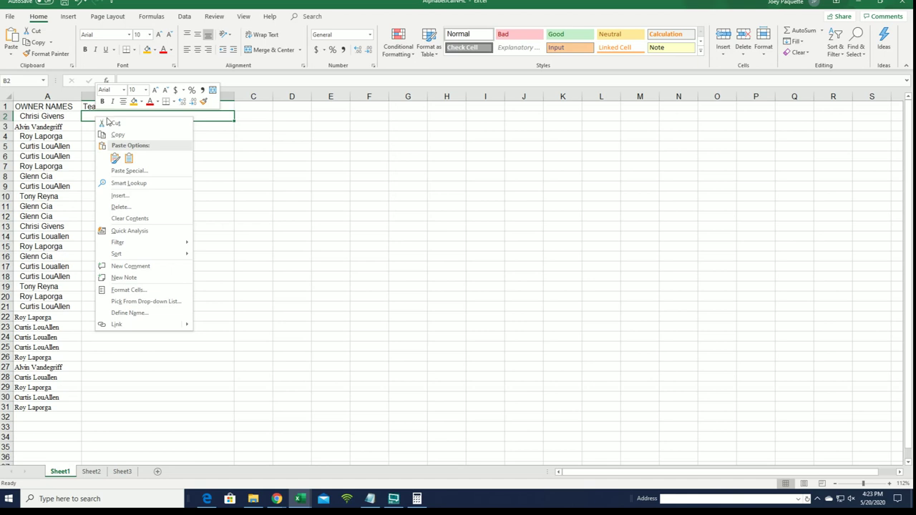
click(122, 172)
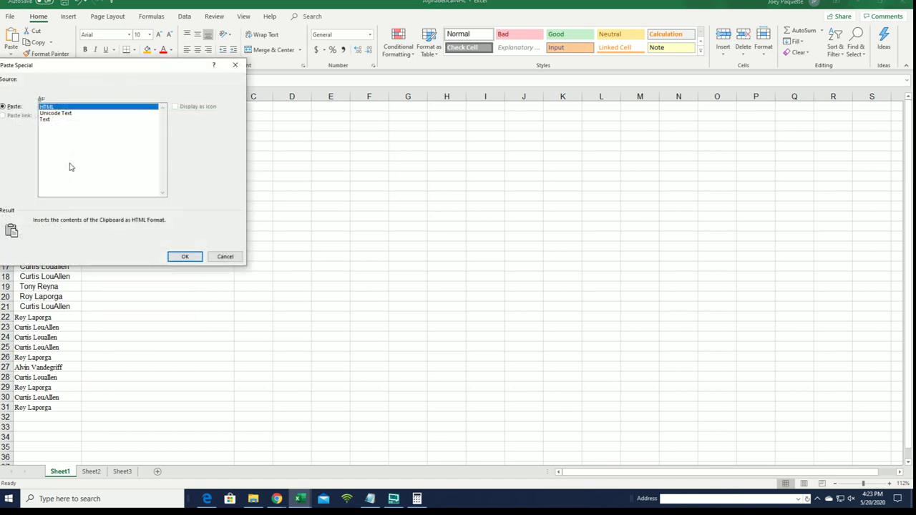
click(48, 119)
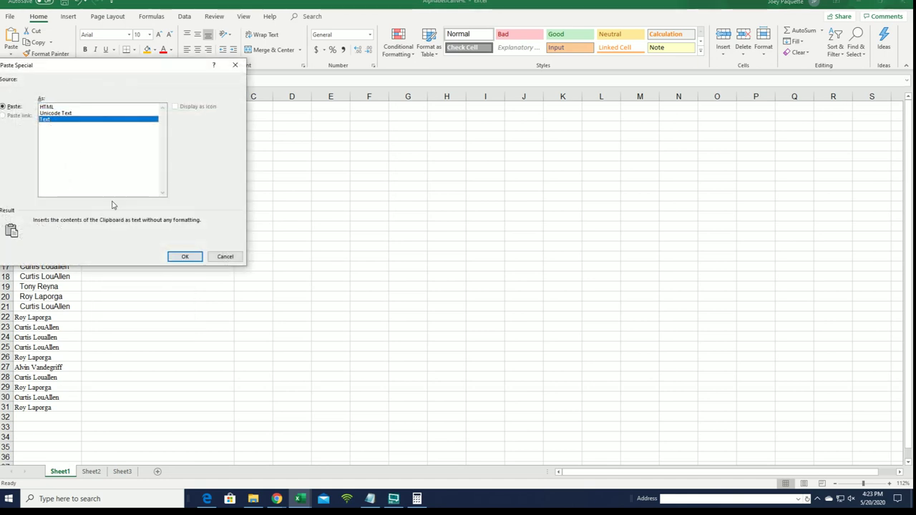
click(180, 257)
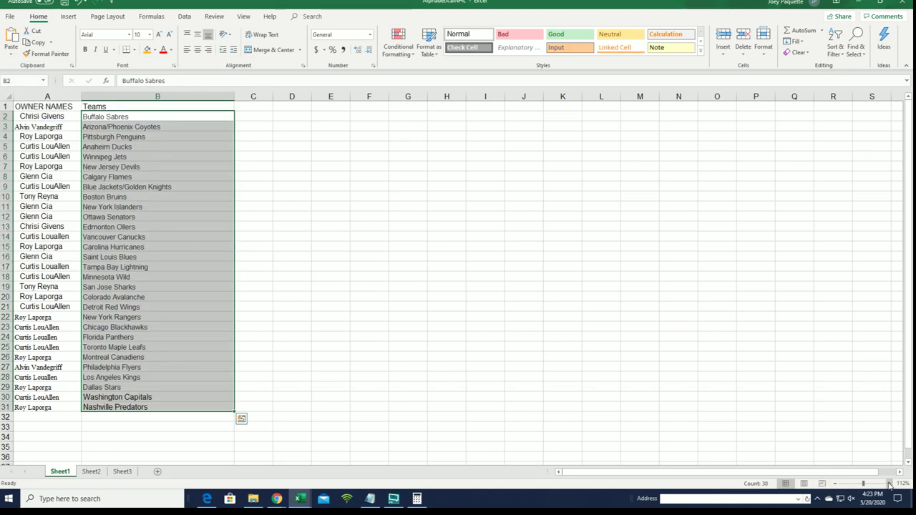
click(889, 483)
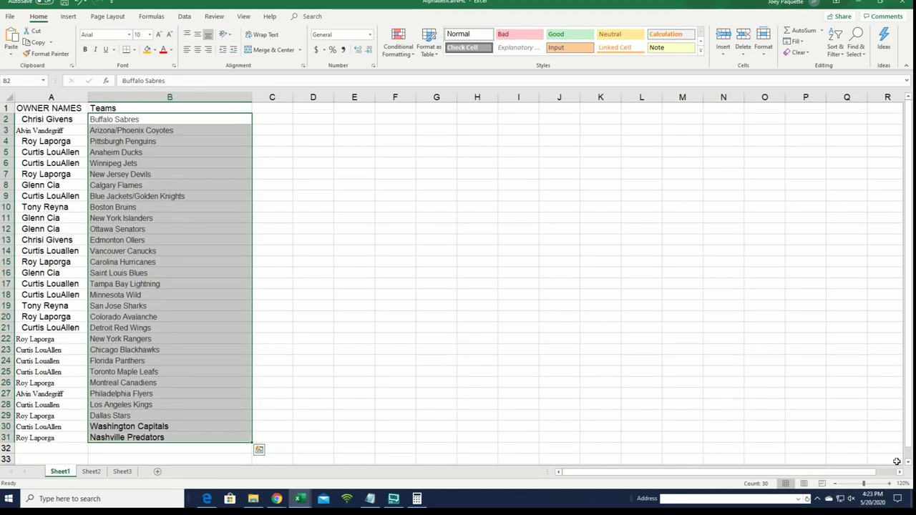
click(890, 483)
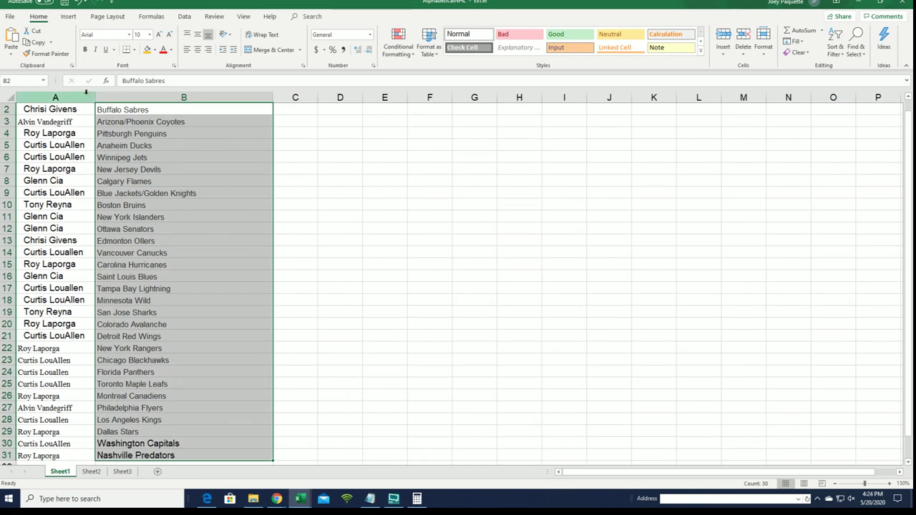
Sort B2:B31 A to Z, expanding the selection so each owner stays beside their team.
click(108, 193)
drag(117, 110, 164, 457)
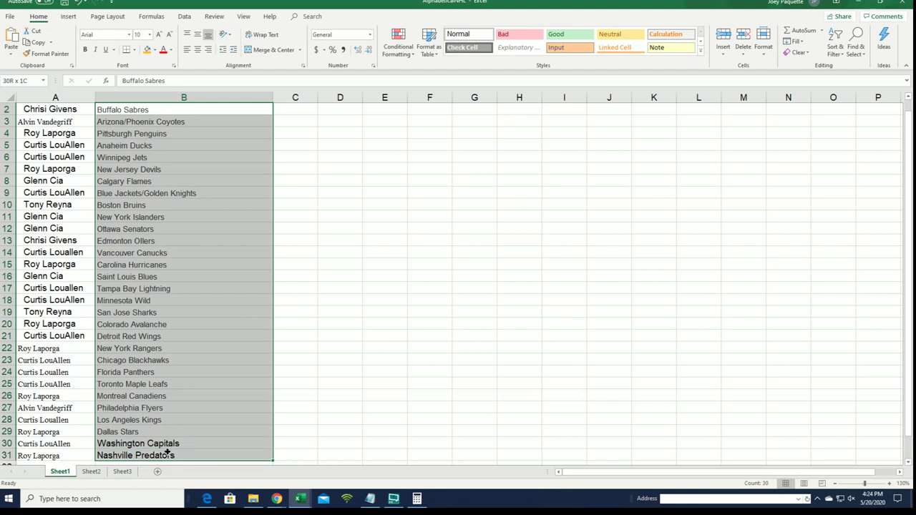
click(836, 46)
click(835, 66)
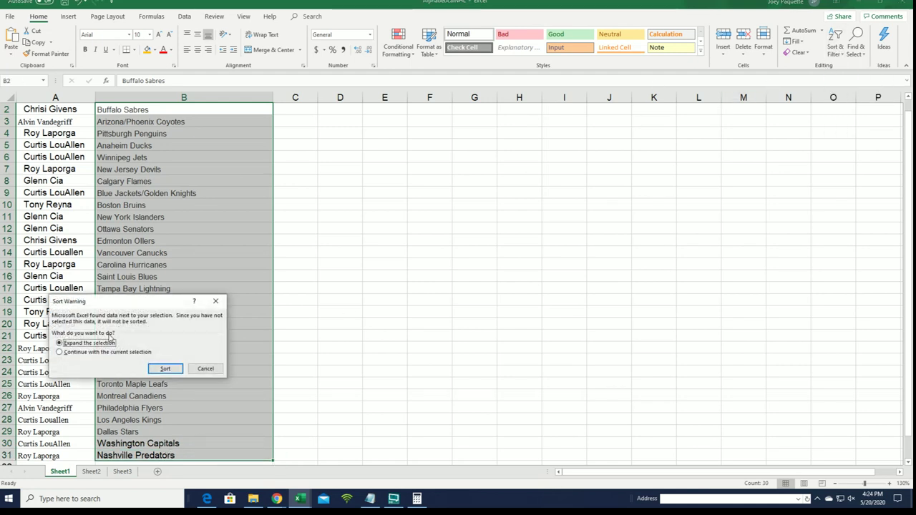
click(165, 369)
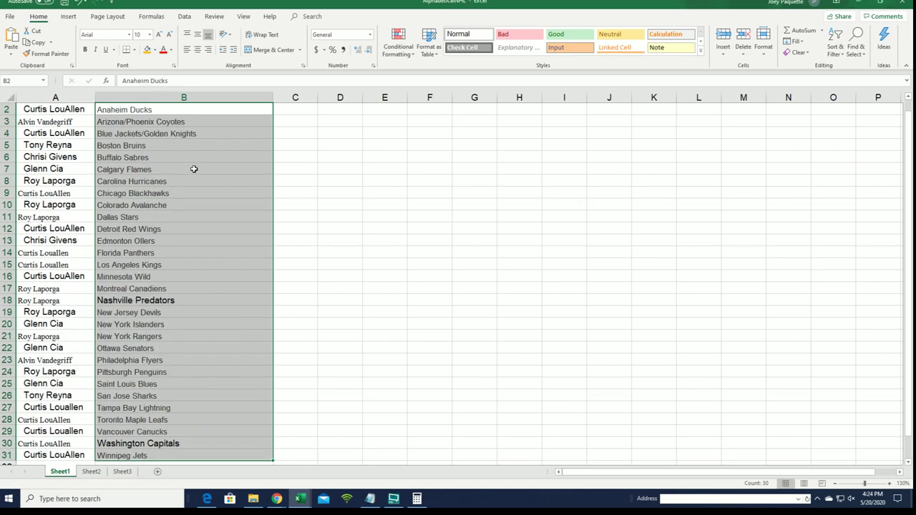
click(510, 276)
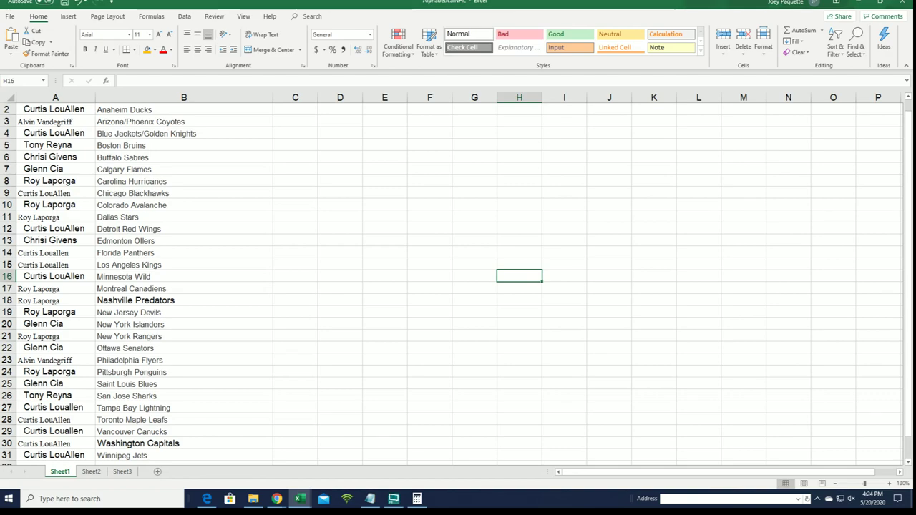